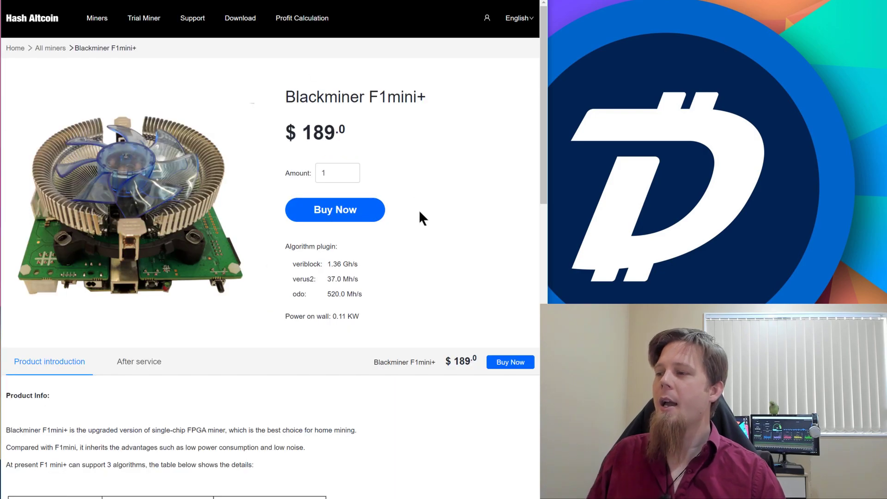
scroll(420, 212, down, 2)
scroll(327, 277, down, 1)
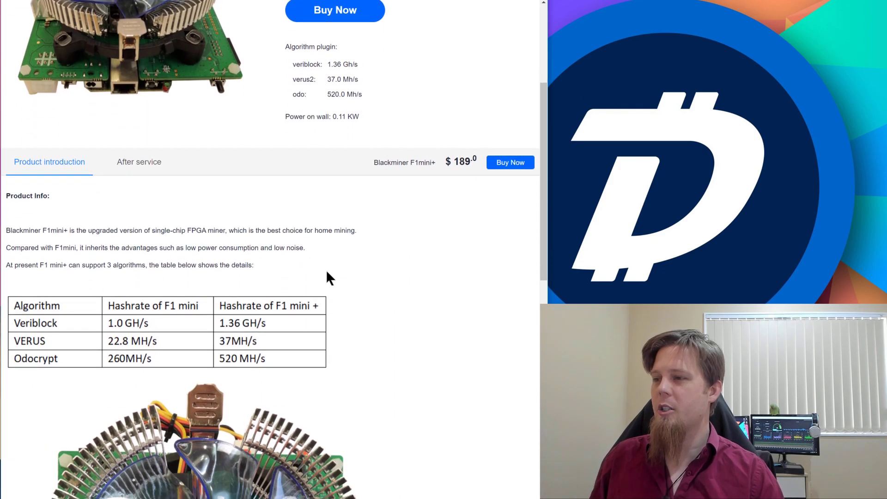
scroll(392, 241, down, 5)
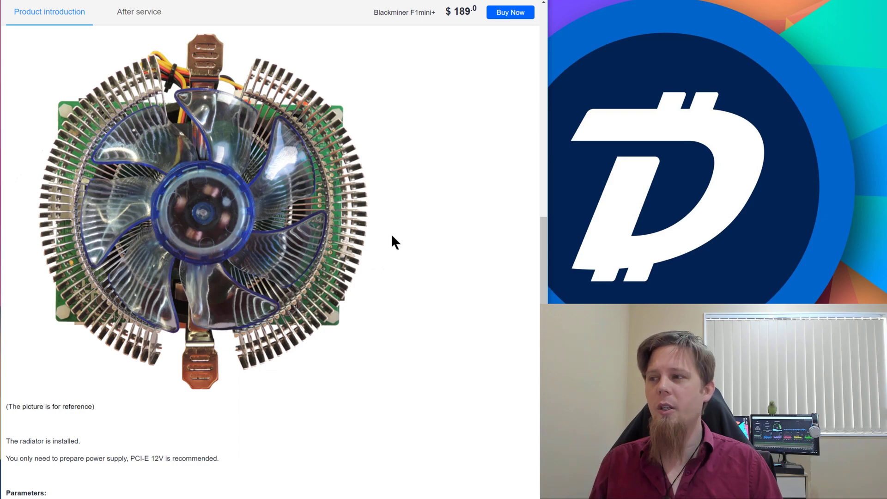
scroll(414, 228, down, 3)
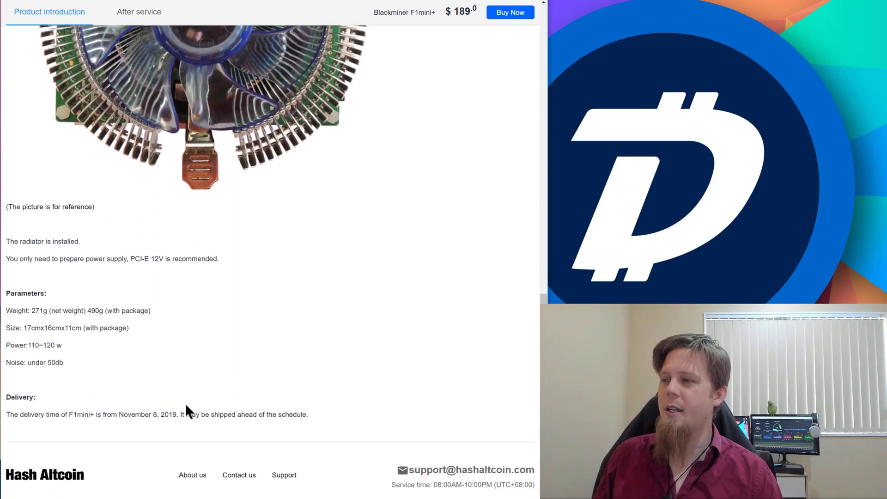
Highlight the November 8, 2019 delivery sentence, then clear the highlight
triple_click(73, 412)
click(297, 380)
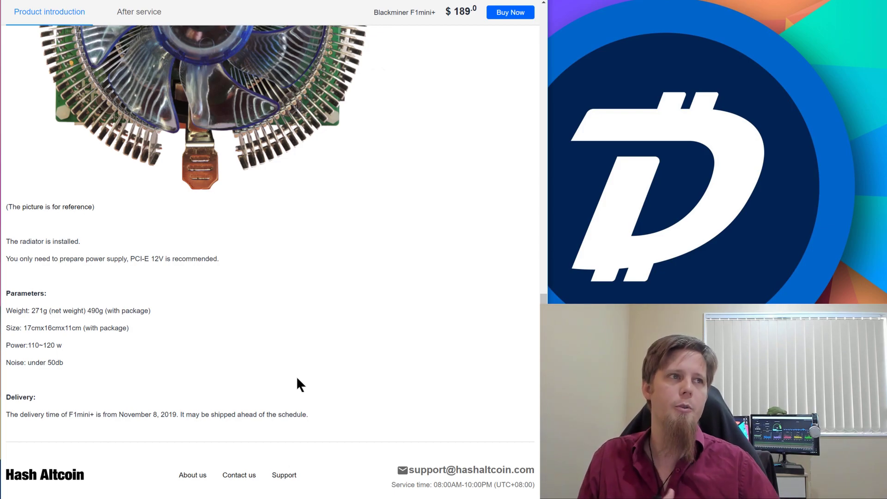
scroll(295, 377, up, 5)
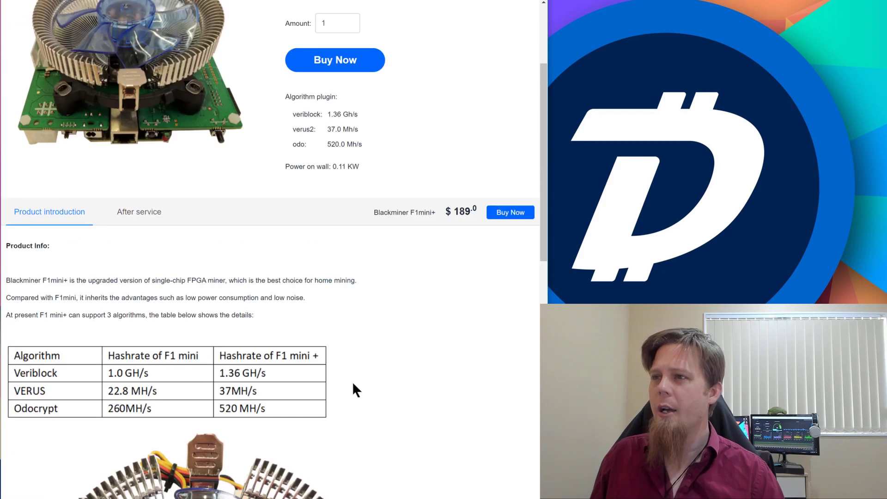
scroll(353, 381, up, 5)
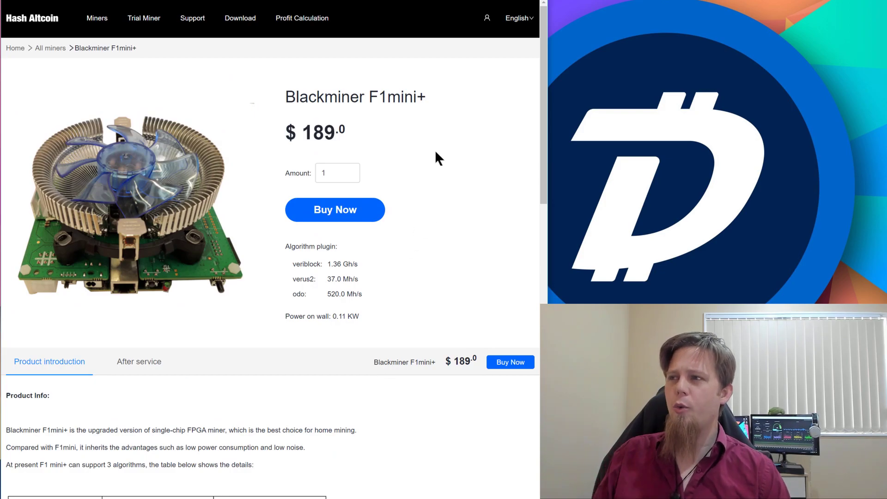